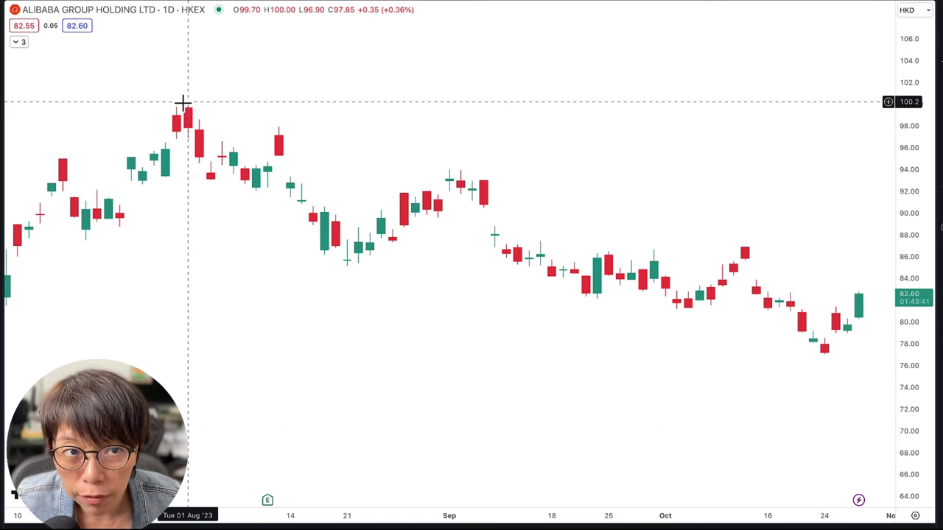
- On the weekly chart, draw a grey support-zone rectangle just below 80 to the latest candles
{"action": "type", "text": "1w"}
{"action": "key", "text": "Return"}
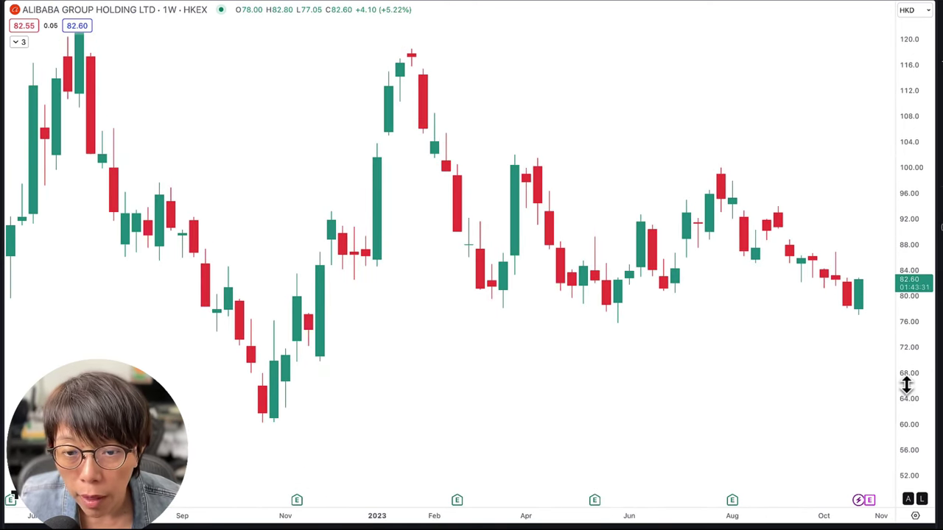
{"action": "left_click_drag", "start_coordinate": [907, 386], "coordinate": [907, 393]}
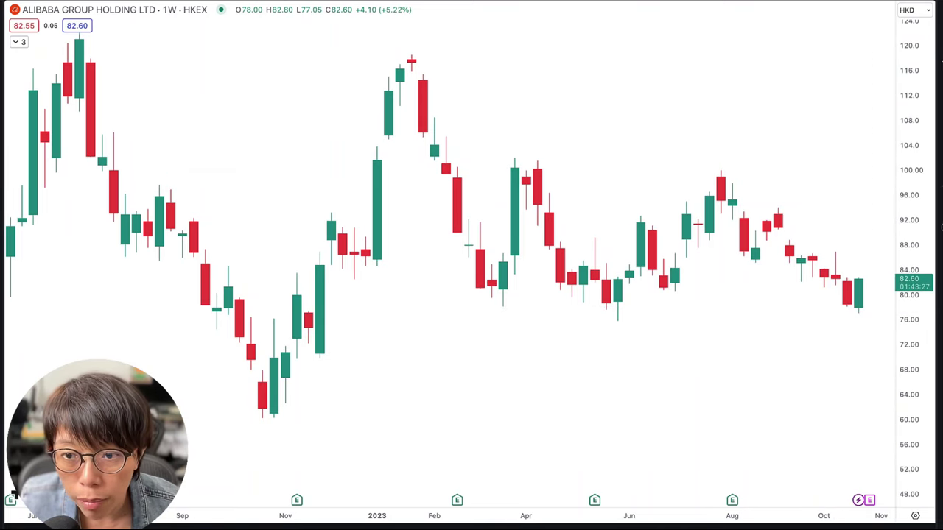
{"action": "mouse_move", "coordinate": [859, 312]}
{"action": "left_mouse_down"}
{"action": "mouse_move", "coordinate": [779, 302]}
{"action": "mouse_move", "coordinate": [442, 301]}
{"action": "left_mouse_up"}
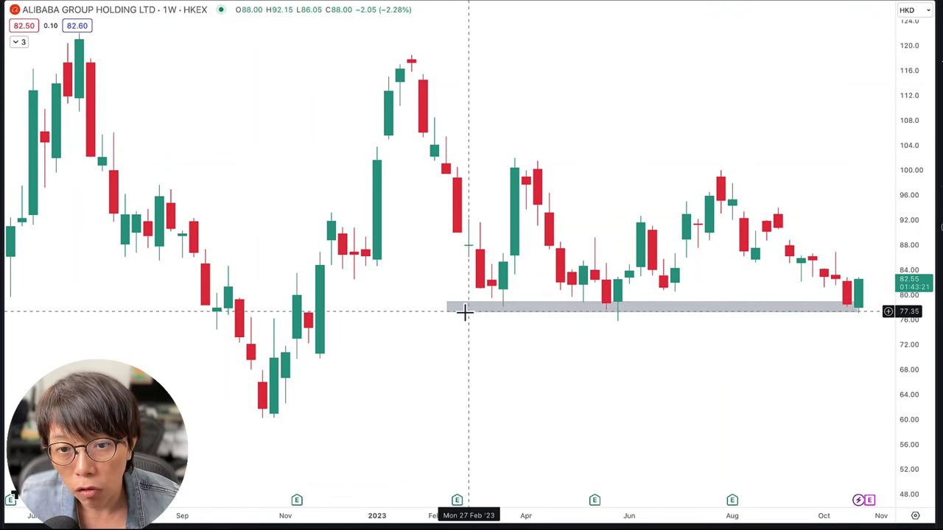
{"action": "left_click", "coordinate": [558, 321]}
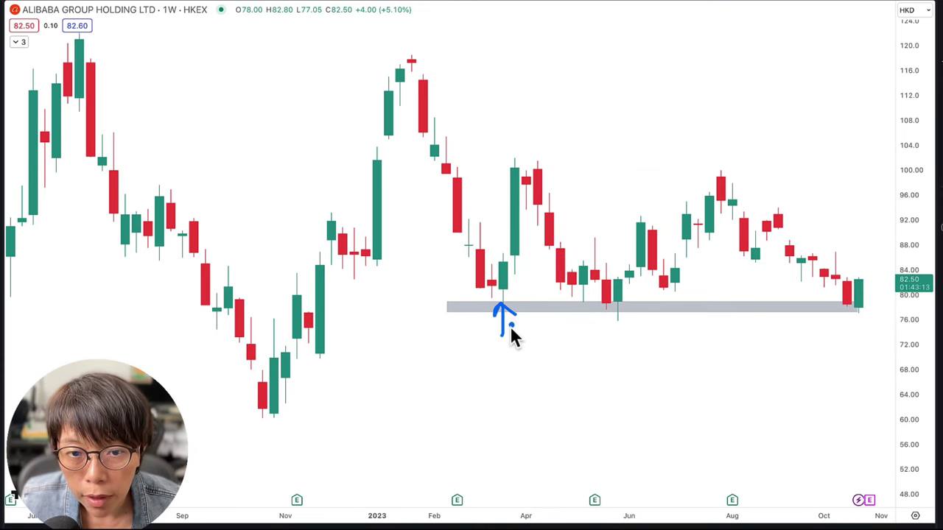
- Brush a mark under a support touch and return the chart to the 1D interval
{"action": "left_click_drag", "start_coordinate": [504, 349], "coordinate": [480, 364]}
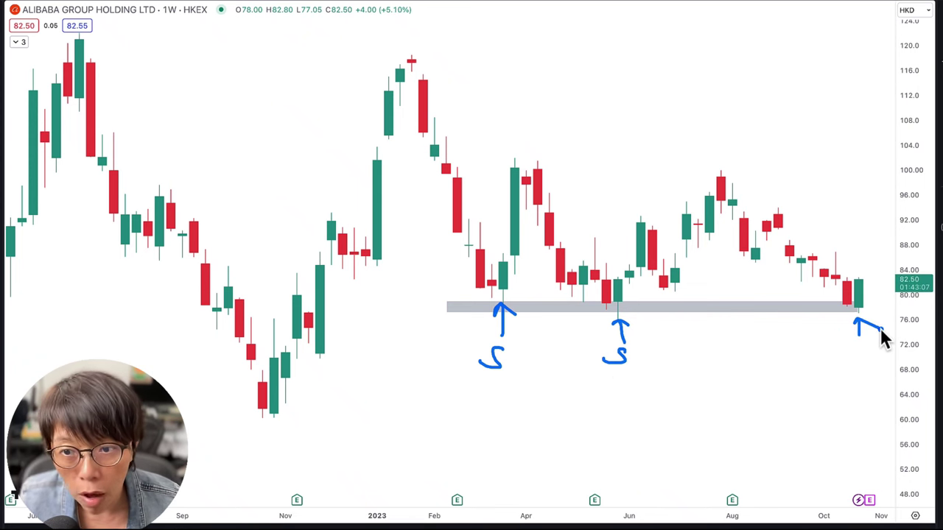
{"action": "type", "text": "1D"}
{"action": "key", "text": "Return"}
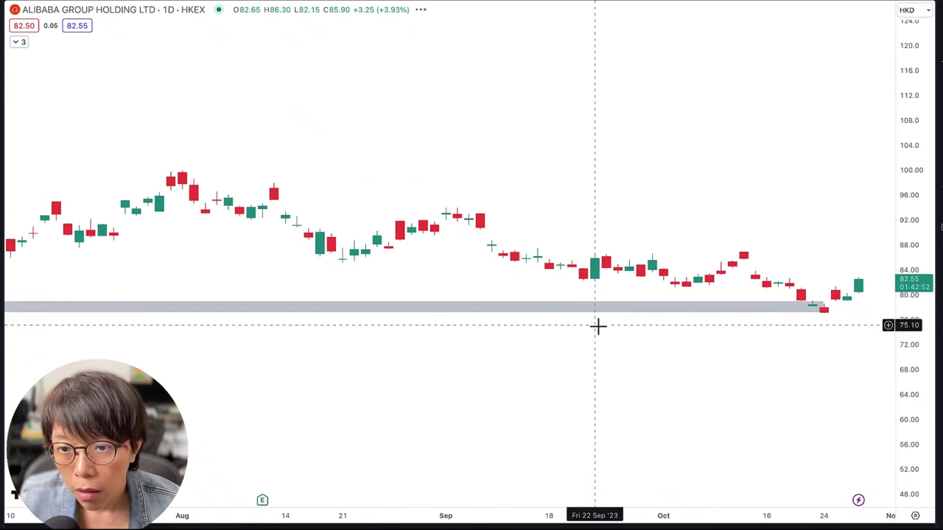
- Zoom the daily chart's time axis and stretch the price scale vertically
{"action": "scroll", "coordinate": [598, 324], "scroll_direction": "up", "scroll_amount": 1}
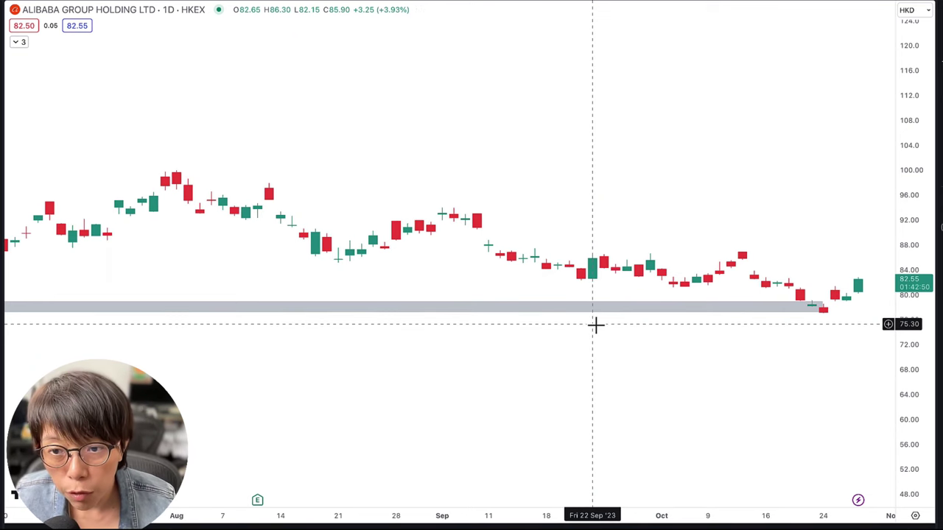
{"action": "scroll", "coordinate": [595, 324], "scroll_direction": "up", "scroll_amount": 3}
{"action": "left_click_drag", "start_coordinate": [902, 348], "coordinate": [936, 157]}
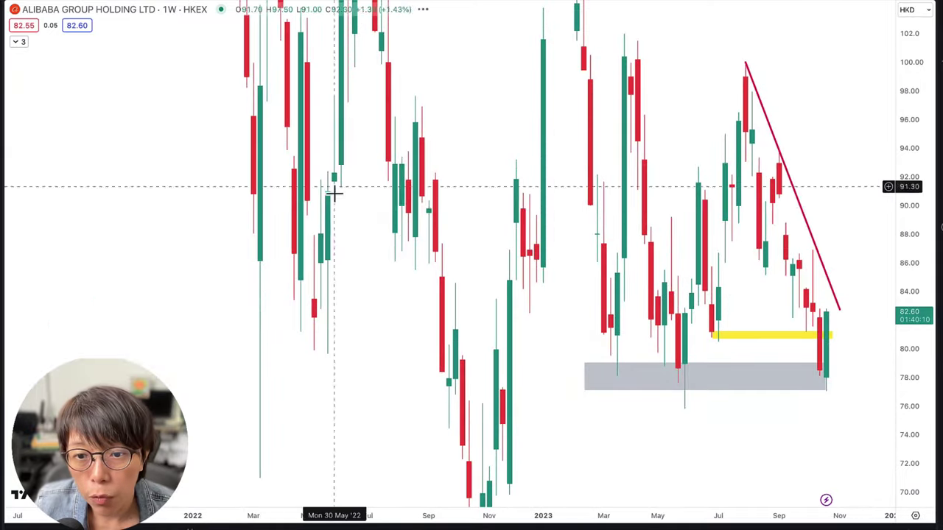
- Select the grey support zone and switch the chart type to Line
{"action": "scroll", "coordinate": [349, 214], "scroll_direction": "up", "scroll_amount": 3}
{"action": "left_click", "coordinate": [501, 363]}
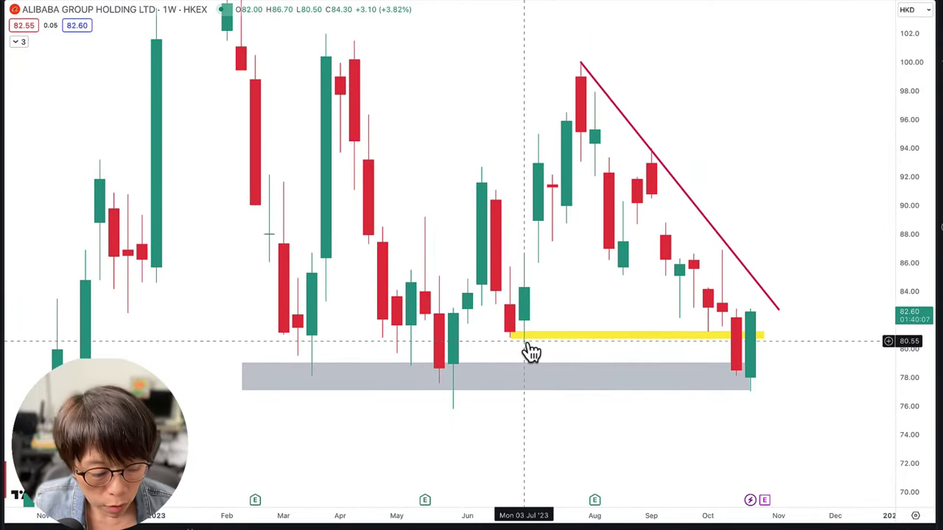
{"action": "left_click", "coordinate": [309, 7]}
{"action": "left_click", "coordinate": [325, 92]}
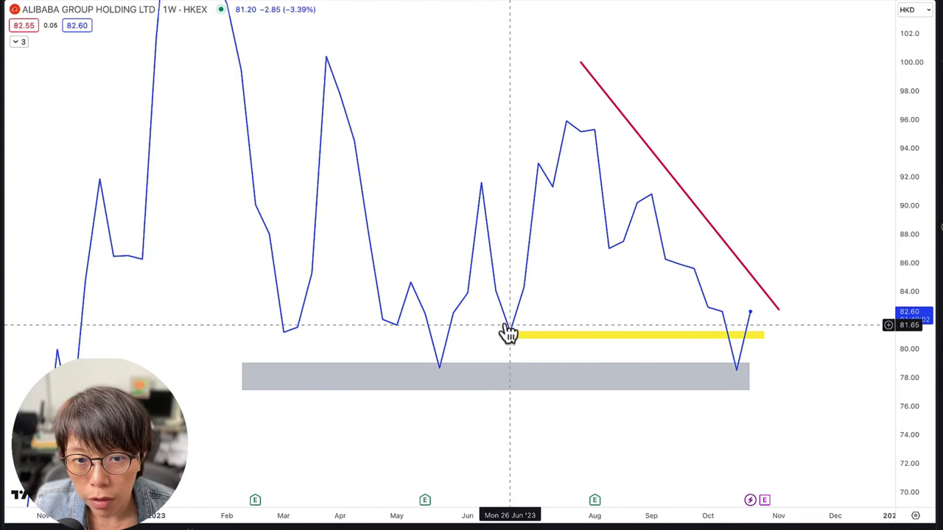
- Extend the yellow support band's left edge back to late February
{"action": "left_click", "coordinate": [510, 334]}
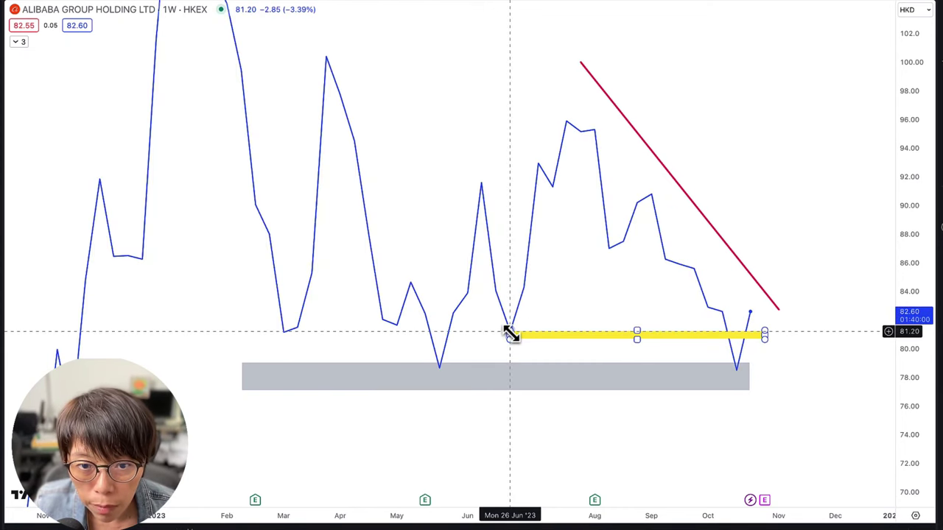
{"action": "left_click_drag", "start_coordinate": [511, 333], "coordinate": [271, 325]}
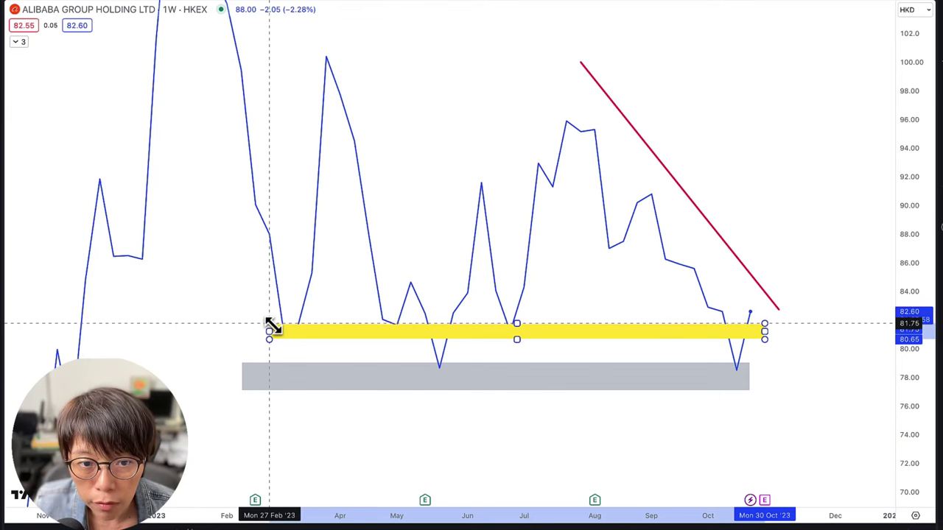
{"action": "left_click", "coordinate": [295, 352]}
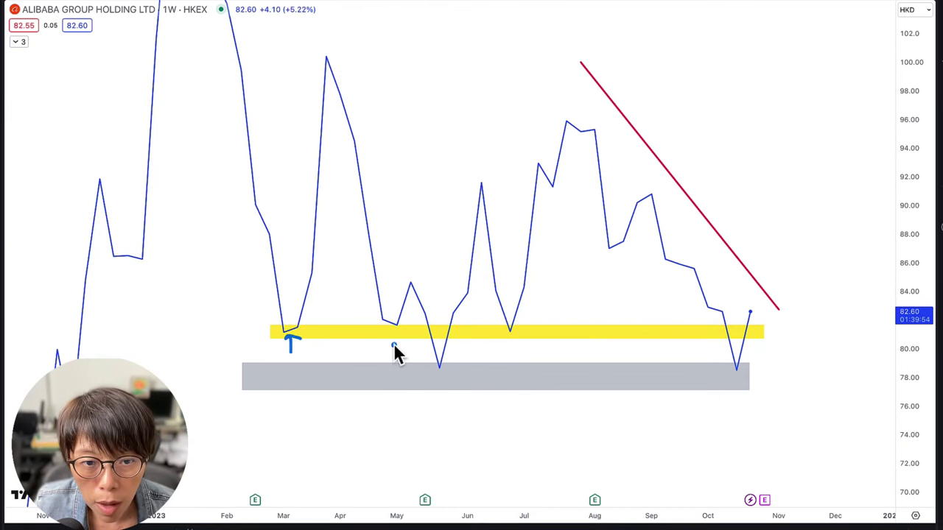
- Brush marks under the May and late June touches, then switch back to candlesticks
{"action": "mouse_move", "coordinate": [394, 344]}
{"action": "left_mouse_down"}
{"action": "mouse_move", "coordinate": [396, 335]}
{"action": "mouse_move", "coordinate": [425, 339]}
{"action": "left_mouse_up"}
{"action": "left_click", "coordinate": [509, 339]}
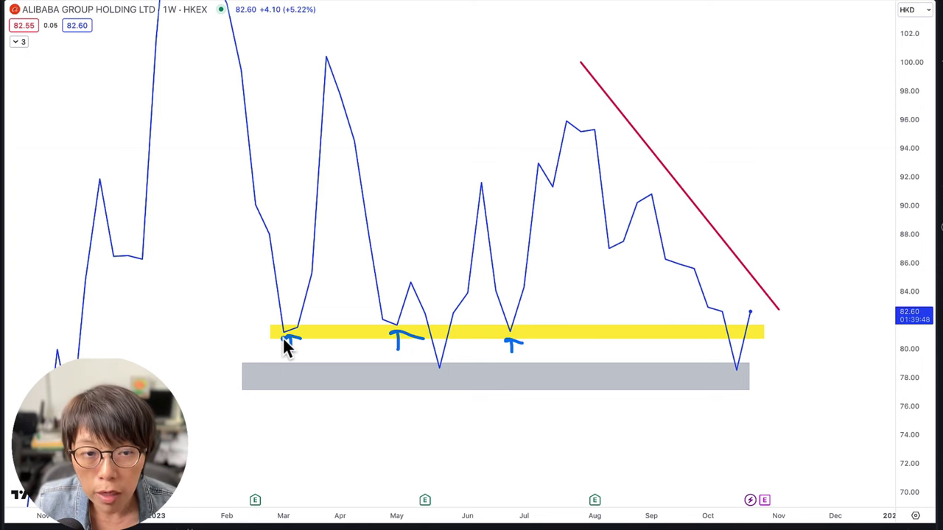
{"action": "left_click", "coordinate": [293, 3]}
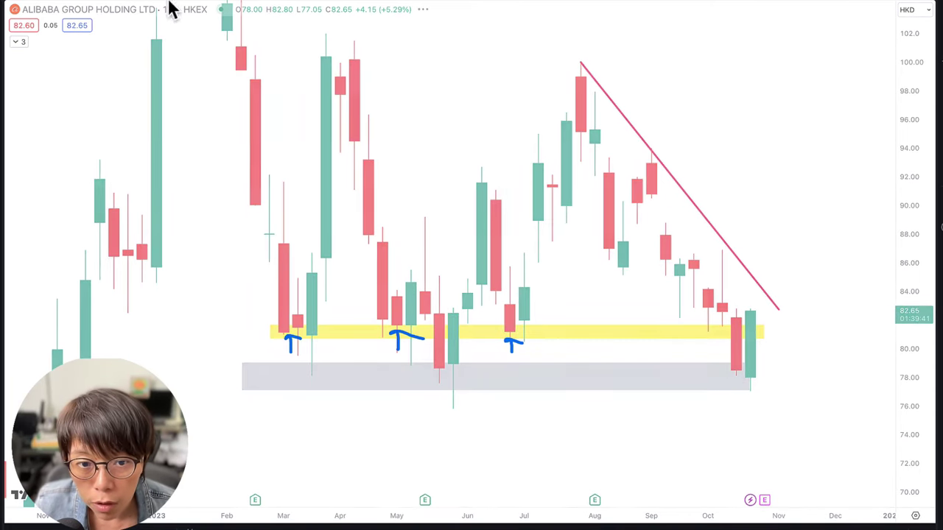
- Switch the chart to the daily interval and zoom it out and back in
{"action": "key", "text": "d"}
{"action": "key", "text": "Return"}
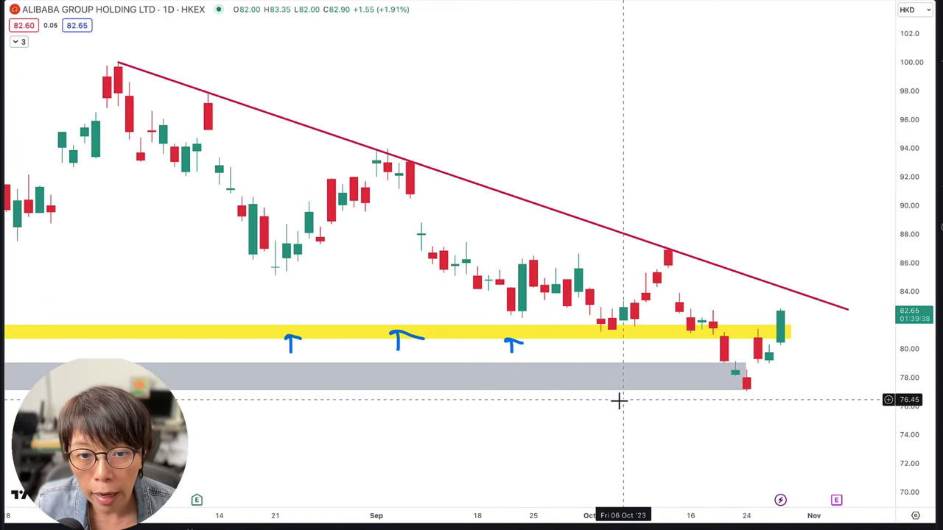
{"action": "scroll", "coordinate": [653, 400], "scroll_direction": "down", "scroll_amount": 10}
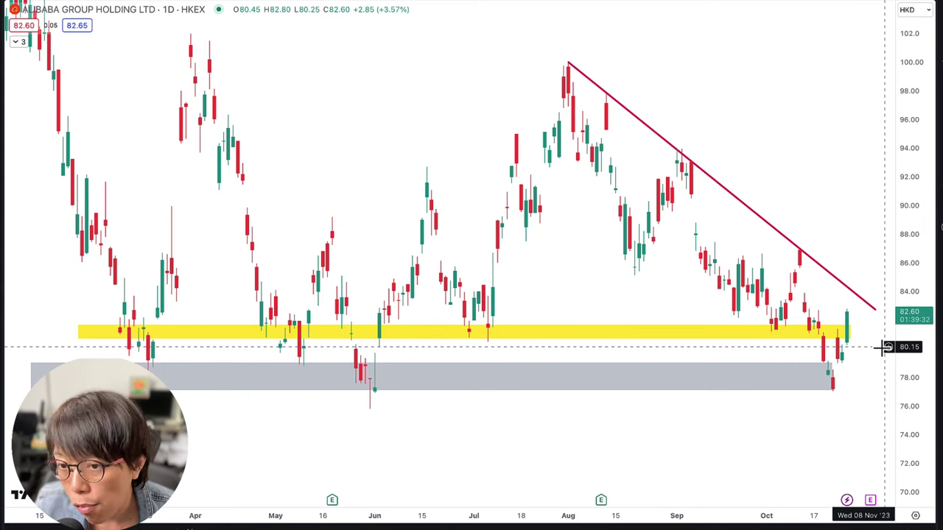
{"action": "scroll", "coordinate": [884, 347], "scroll_direction": "up", "scroll_amount": 3}
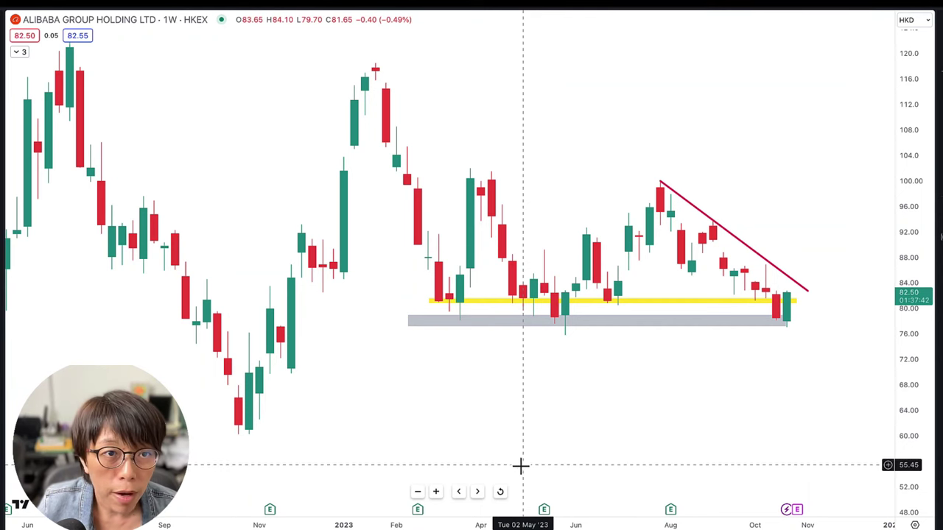
- On a line chart, brush temporary marks on the December and August dips and June–September peaks
{"action": "scroll", "coordinate": [521, 467], "scroll_direction": "up", "scroll_amount": 1}
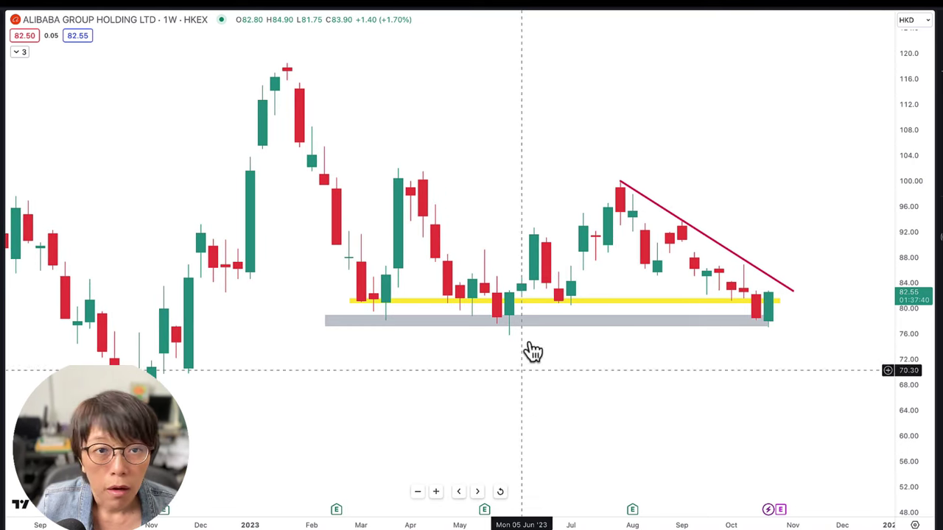
{"action": "left_click", "coordinate": [308, 6]}
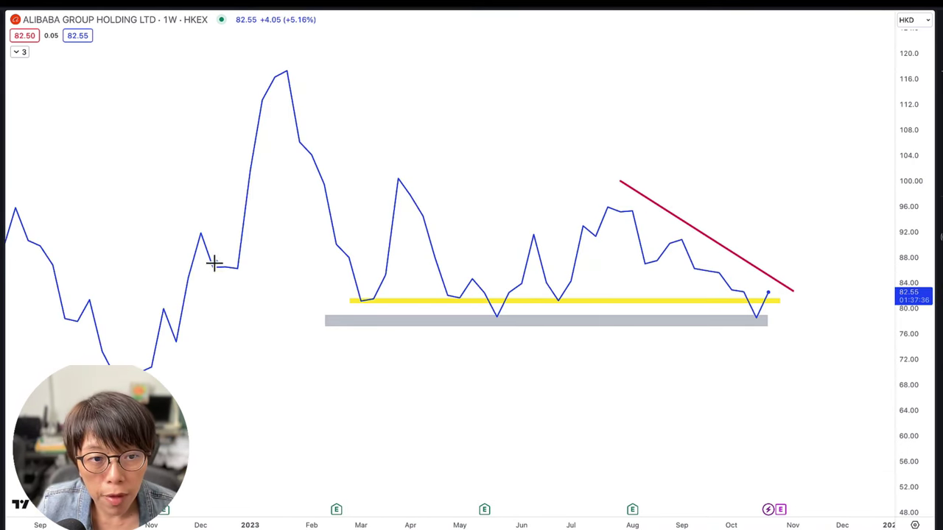
{"action": "left_click_drag", "start_coordinate": [242, 257], "coordinate": [214, 275]}
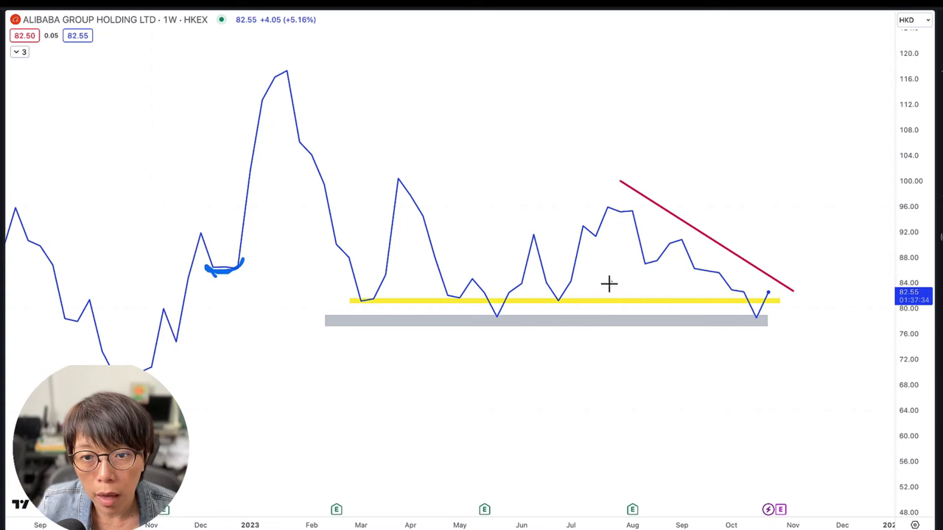
{"action": "mouse_move", "coordinate": [635, 262]}
{"action": "left_mouse_down"}
{"action": "mouse_move", "coordinate": [661, 263]}
{"action": "mouse_move", "coordinate": [650, 266]}
{"action": "left_mouse_up"}
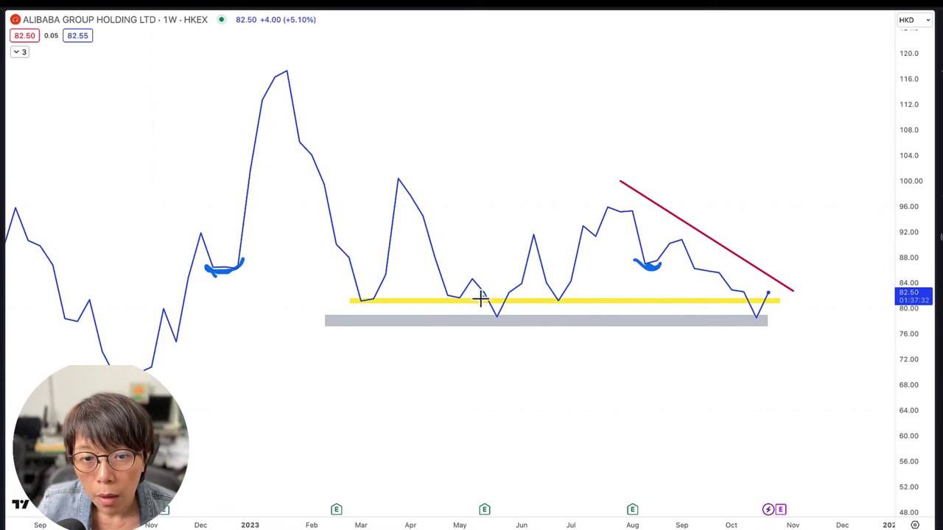
{"action": "left_click_drag", "start_coordinate": [526, 238], "coordinate": [553, 252]}
{"action": "left_click_drag", "start_coordinate": [589, 225], "coordinate": [685, 249]}
- Clear the temporary blue marks and switch the chart back to candlesticks
{"action": "key", "text": "Escape"}
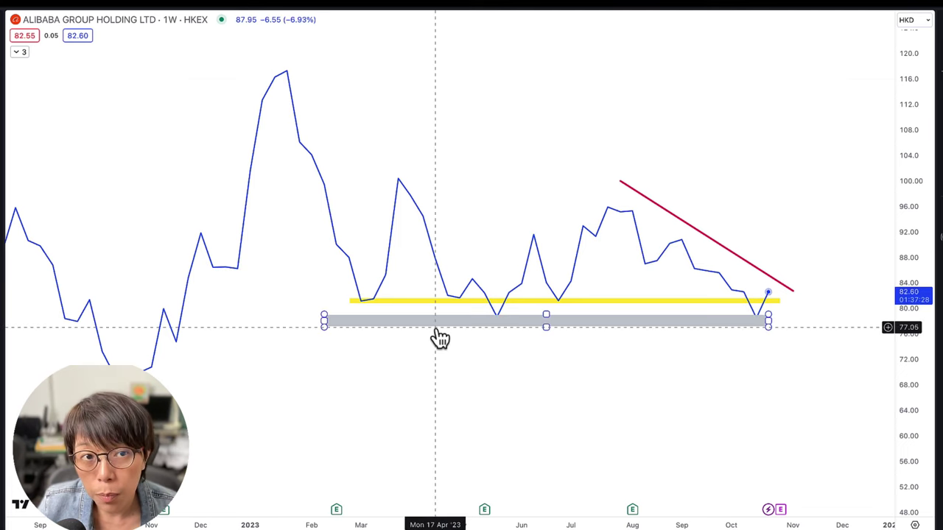
{"action": "left_click", "coordinate": [295, 10]}
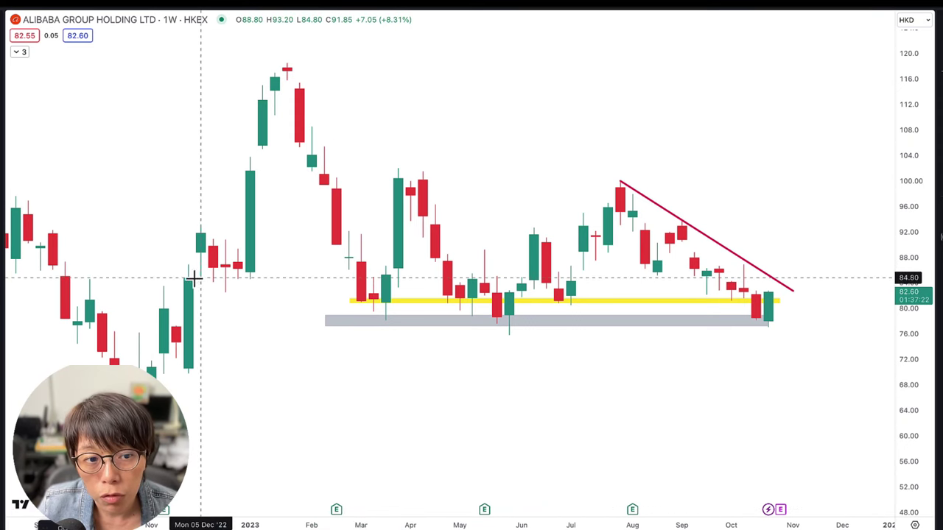
- Draw a yellow zone from December 2022 to October 2023 and add a horizontal line at 85.85
{"action": "mouse_move", "coordinate": [196, 277]}
{"action": "left_mouse_down"}
{"action": "mouse_move", "coordinate": [748, 274]}
{"action": "mouse_move", "coordinate": [743, 264]}
{"action": "left_mouse_up"}
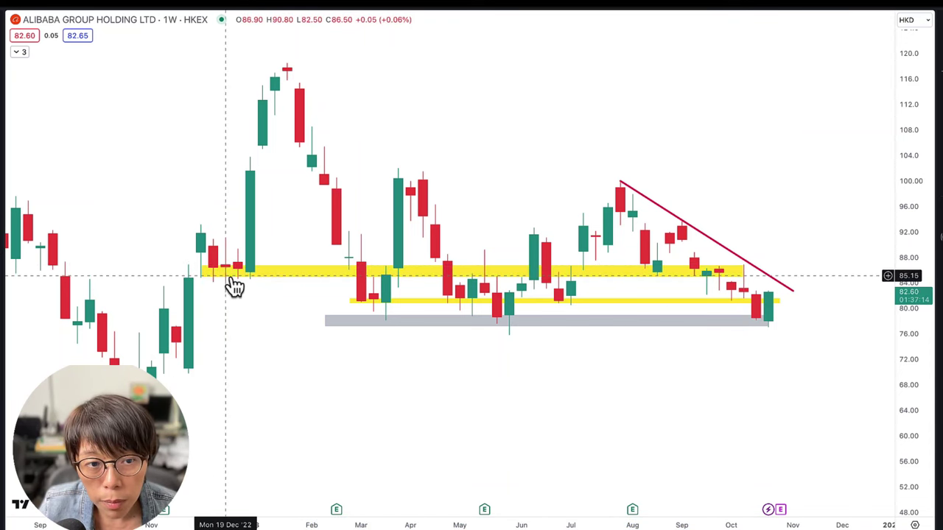
{"action": "left_click", "coordinate": [487, 280]}
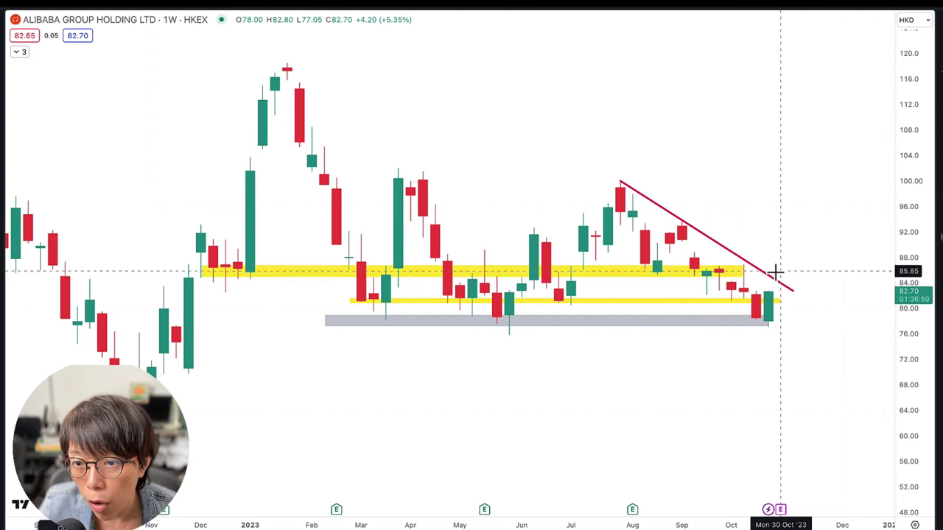
{"action": "key", "text": "alt+h"}
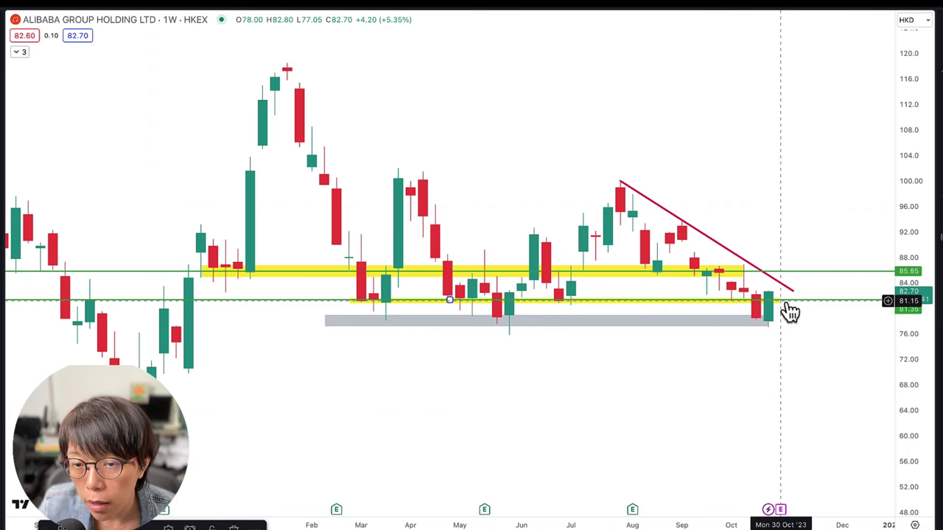
- Draw a third yellow zone around 91.5–93 from December 2022 to mid-November 2023
{"action": "left_click", "coordinate": [779, 300]}
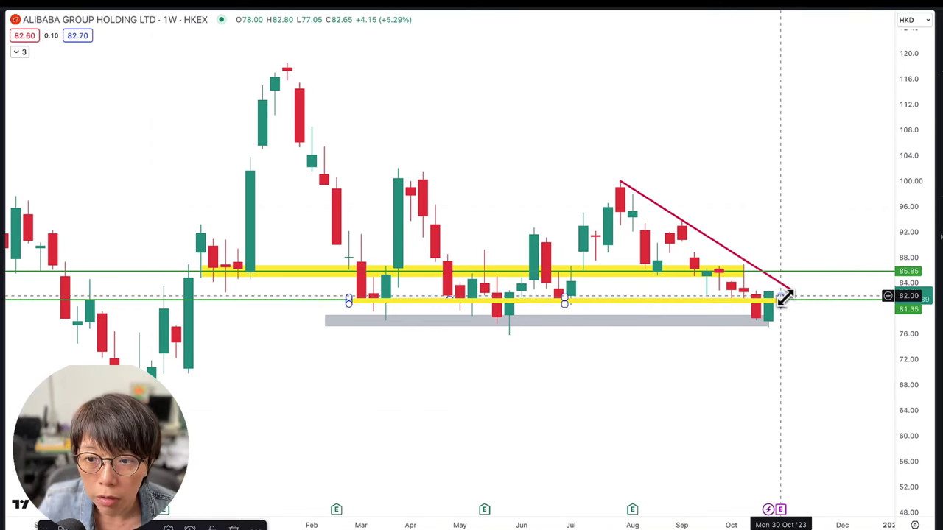
{"action": "left_click", "coordinate": [814, 281]}
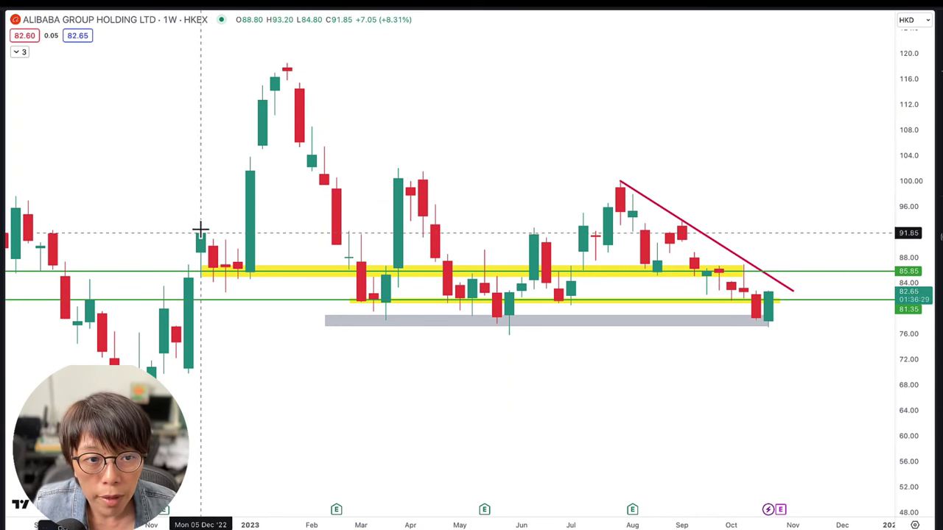
{"action": "left_click_drag", "start_coordinate": [200, 226], "coordinate": [808, 233]}
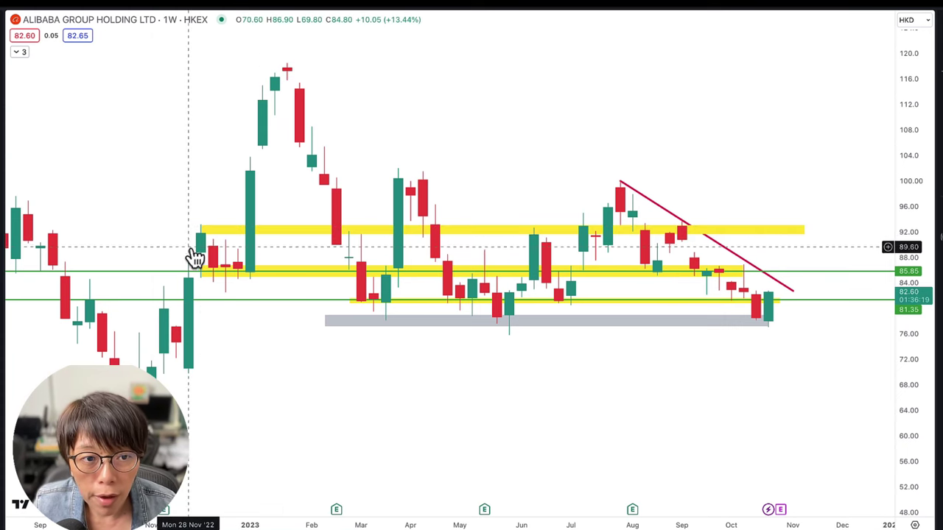
- Select the yellow zone at the 92 level and check the earnings marker
{"action": "left_click", "coordinate": [209, 233]}
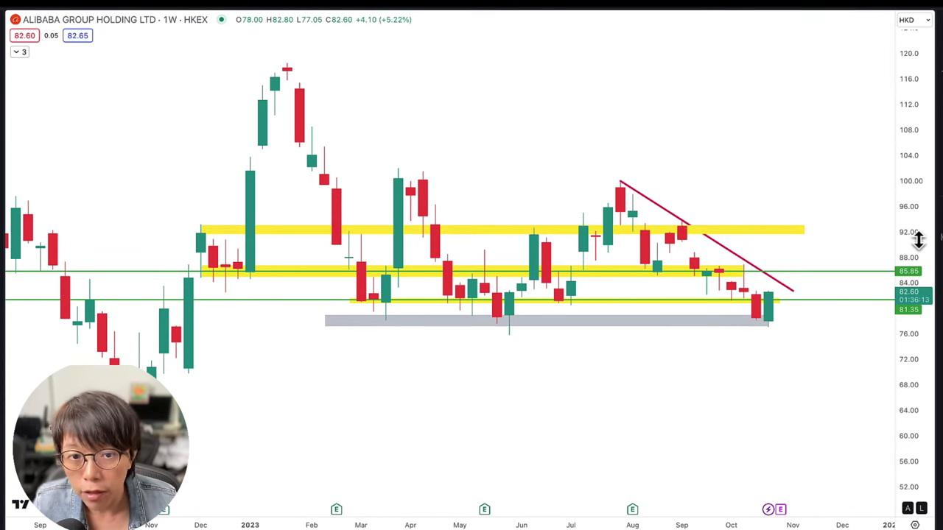
{"action": "mouse_move", "coordinate": [781, 515]}
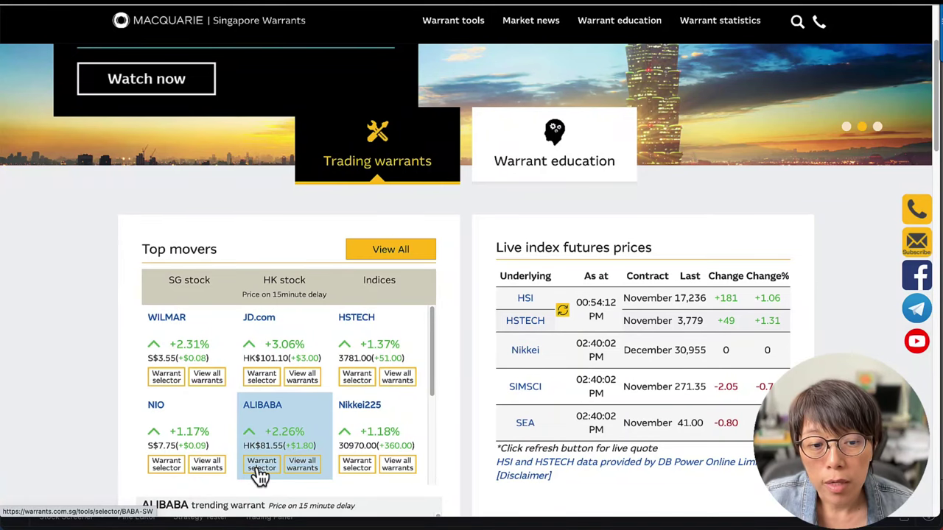
- Open the warrant selector from ALIBABA in Top movers and choose ALIBABA (9988) as the underlying
{"action": "left_click", "coordinate": [257, 473]}
{"action": "left_click", "coordinate": [369, 219]}
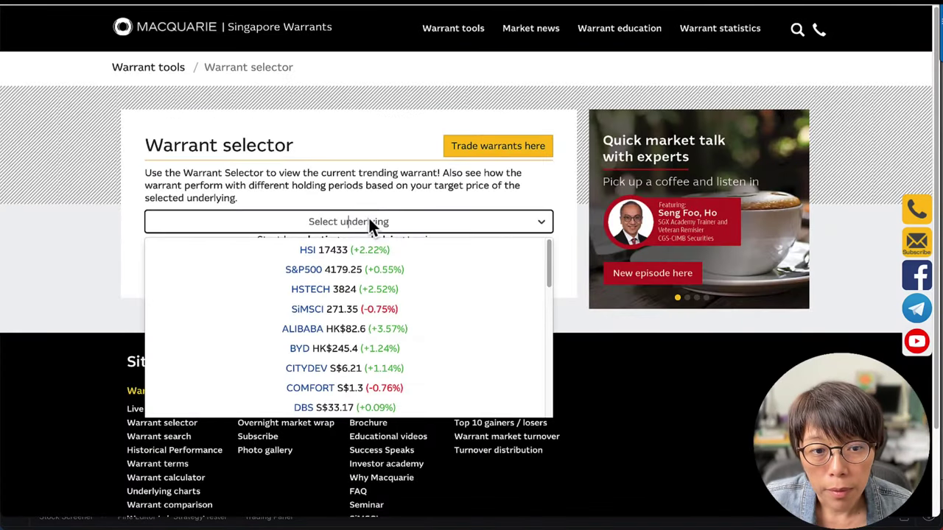
{"action": "left_click", "coordinate": [352, 339]}
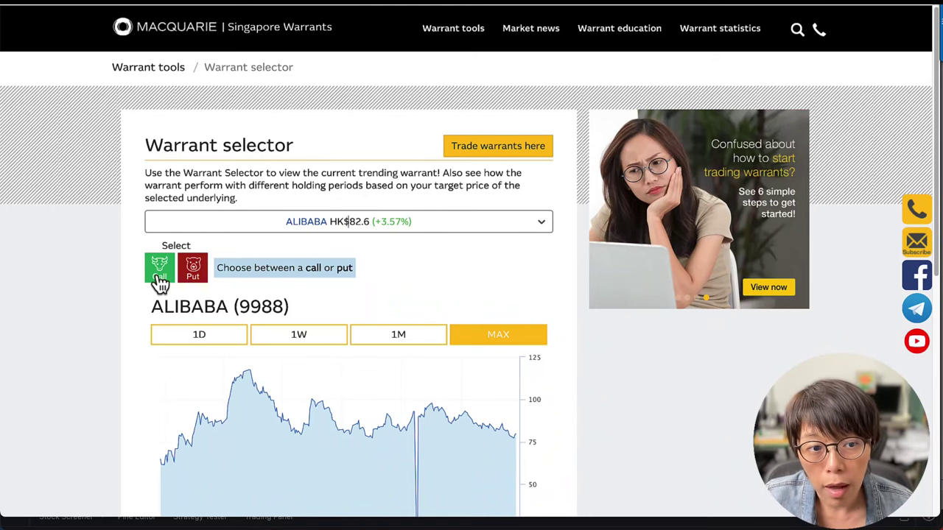
- In the featured-warrants returns table, set the ALIBABA target price to HK$85
{"action": "scroll", "coordinate": [160, 283], "scroll_direction": "down", "scroll_amount": 5}
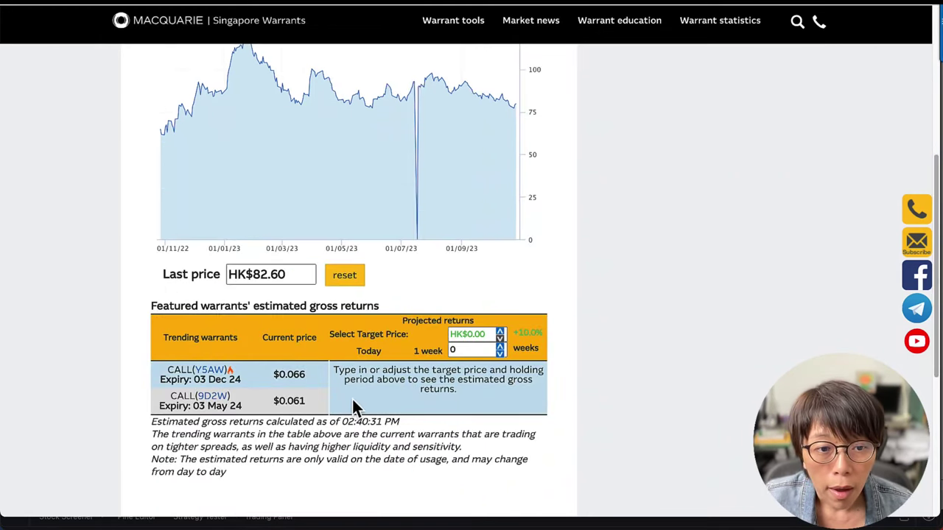
{"action": "scroll", "coordinate": [352, 401], "scroll_direction": "down", "scroll_amount": 2}
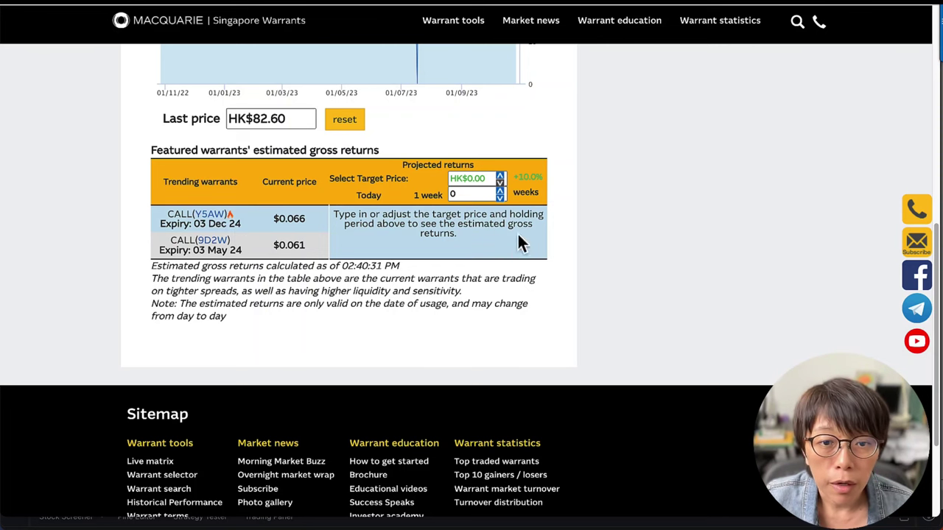
{"action": "left_click_drag", "start_coordinate": [489, 179], "coordinate": [476, 179]}
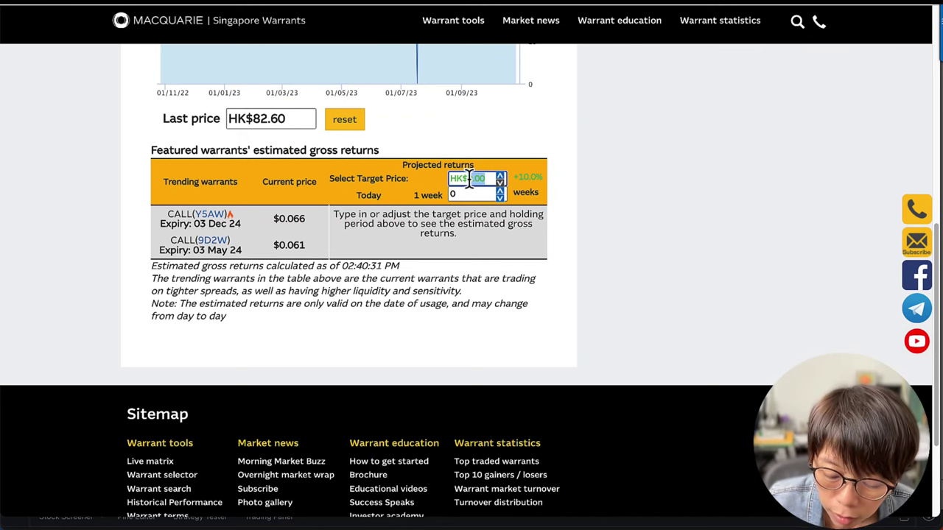
{"action": "type", "text": "85"}
{"action": "key", "text": "Tab"}
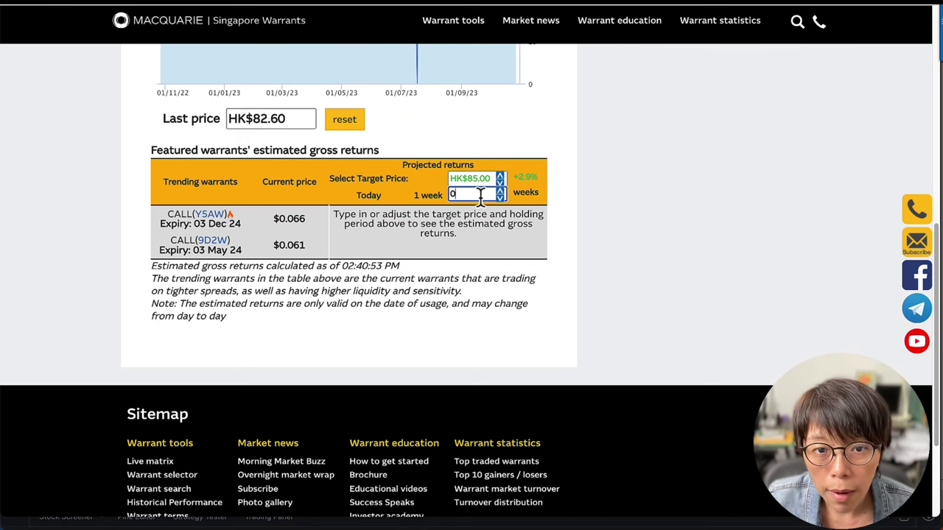